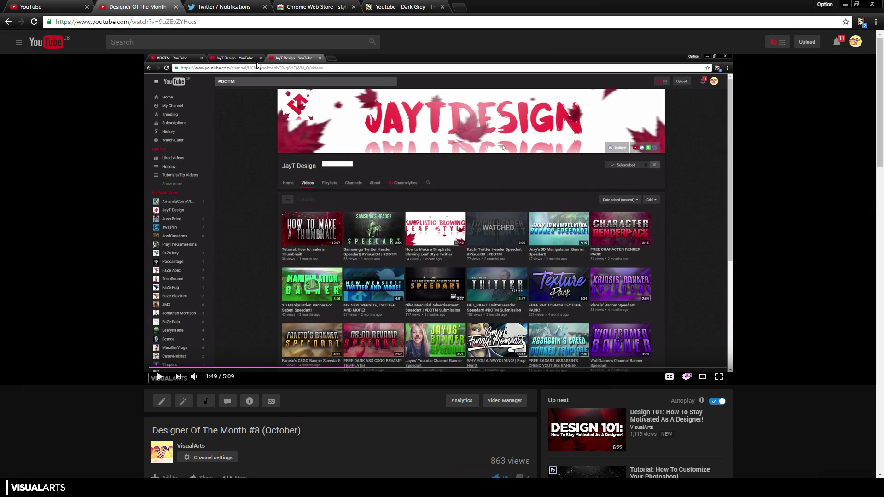
# - Scroll through the current video page and open the VisualArts channel page
pyautogui.scroll(-4, 283, 164)
pyautogui.scroll(4, 280, 159)
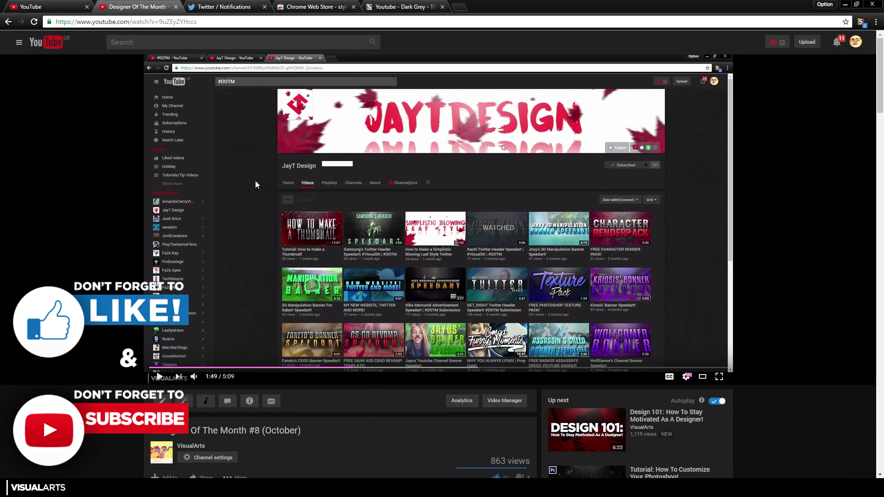
pyautogui.scroll(-15, 258, 187)
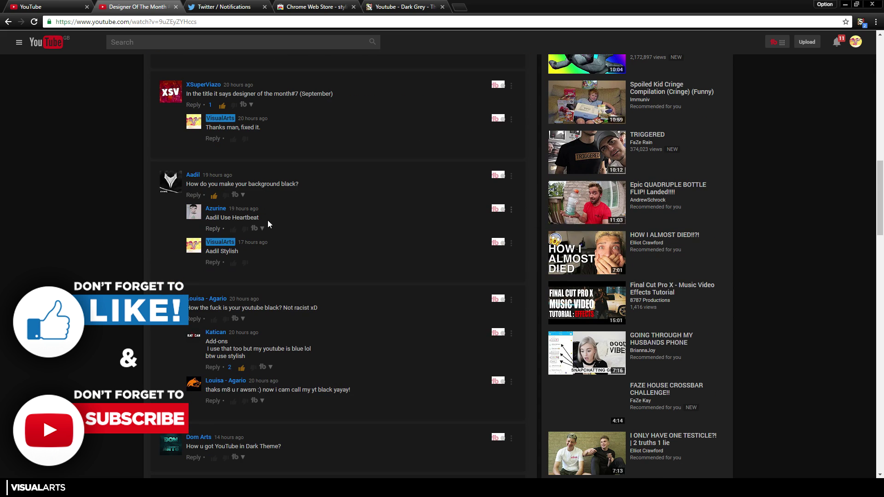
pyautogui.moveTo(220, 184); pyautogui.dragTo(277, 184)
pyautogui.scroll(-2, 279, 181)
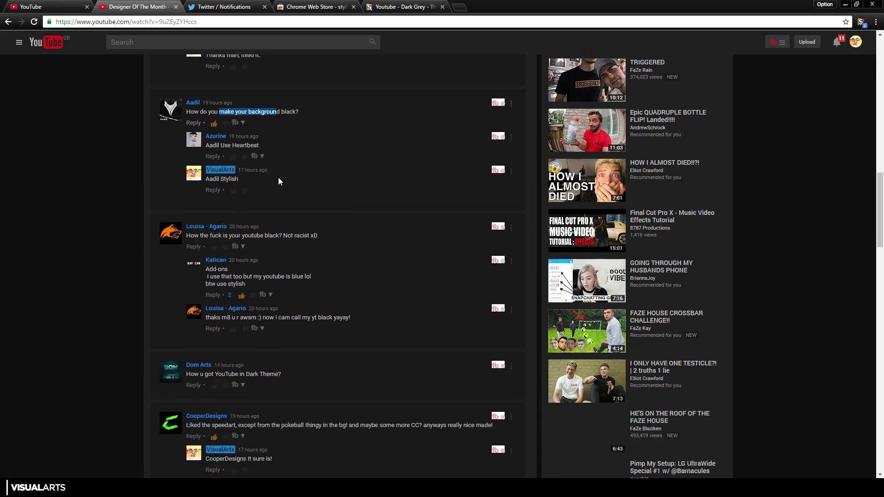
pyautogui.scroll(-1, 278, 181)
pyautogui.moveTo(186, 215); pyautogui.dragTo(297, 206)
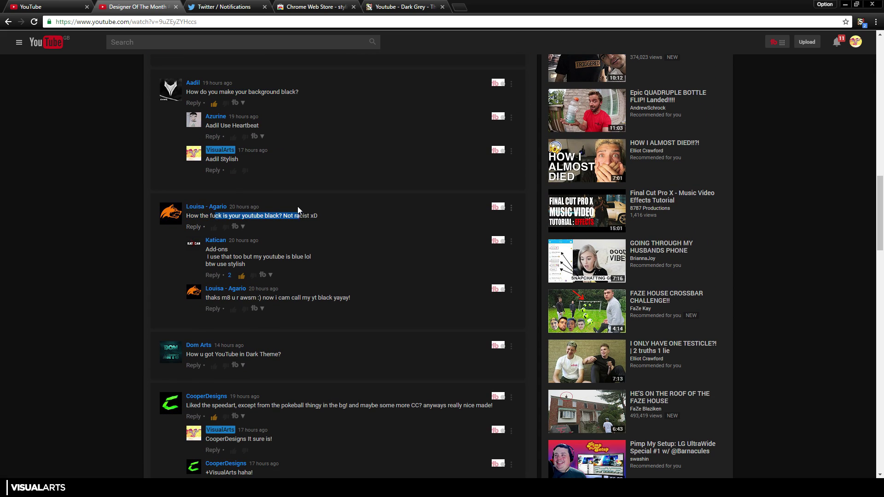
pyautogui.scroll(-5, 298, 206)
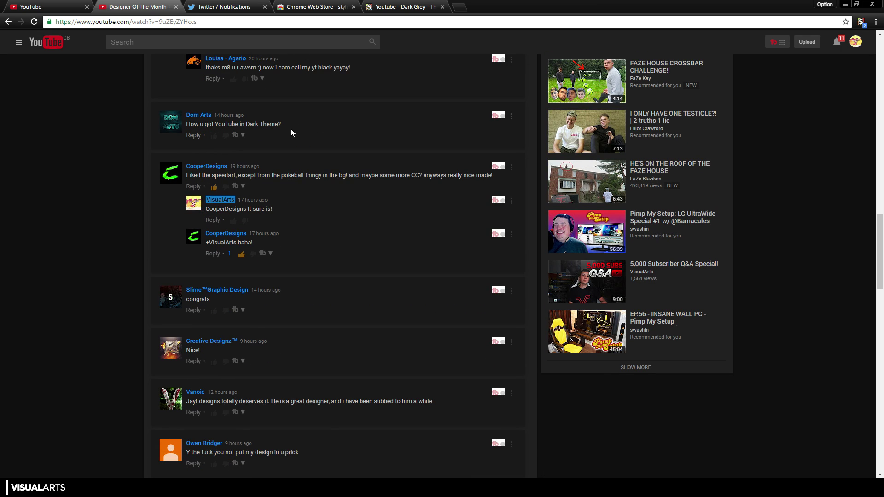
pyautogui.scroll(15, 365, 257)
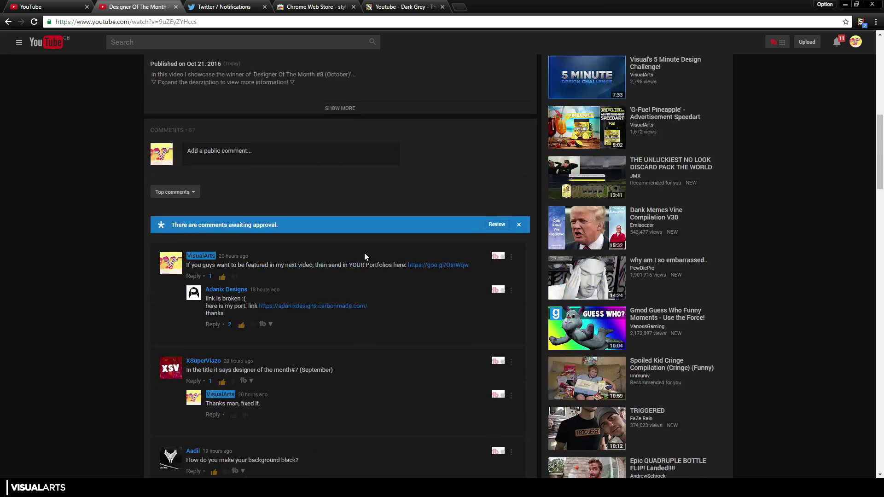
pyautogui.scroll(-5, 352, 260)
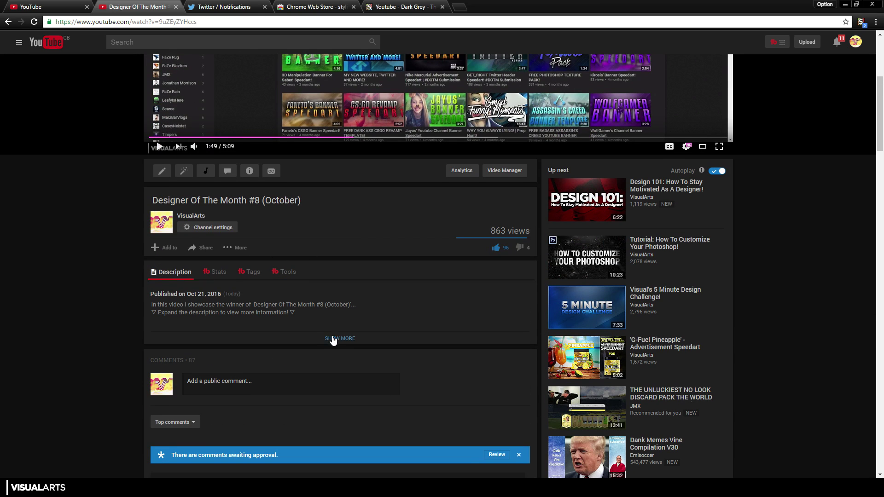
pyautogui.scroll(5, 353, 196)
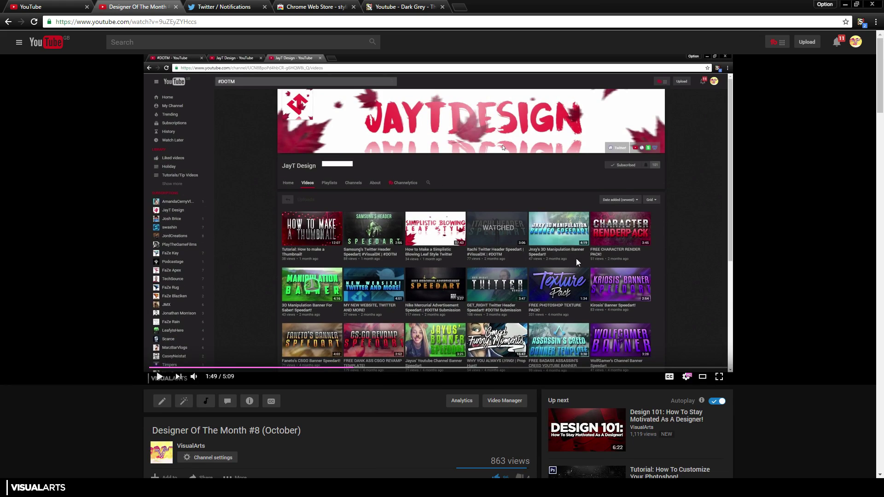
pyautogui.scroll(-6, 569, 266)
pyautogui.scroll(2, 649, 203)
pyautogui.click(193, 264)
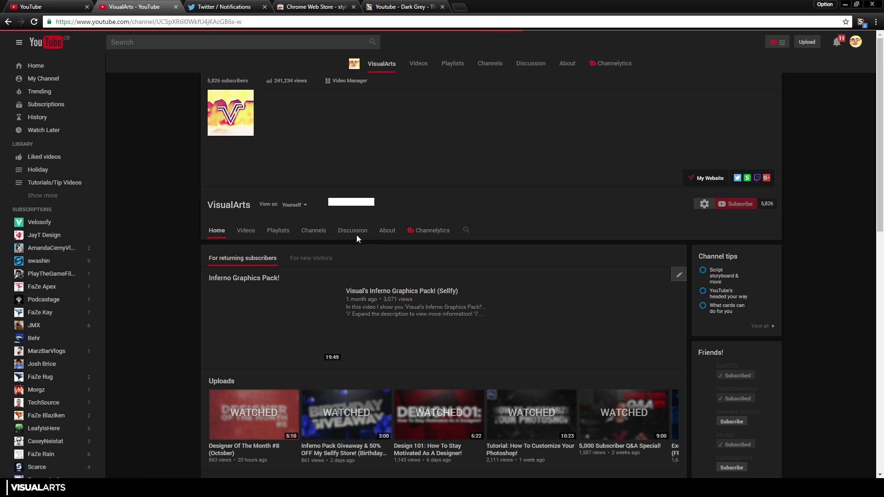
# - Open the Designer Of The Month #8 video from the channel and skip it to 0:58
pyautogui.scroll(-3, 358, 236)
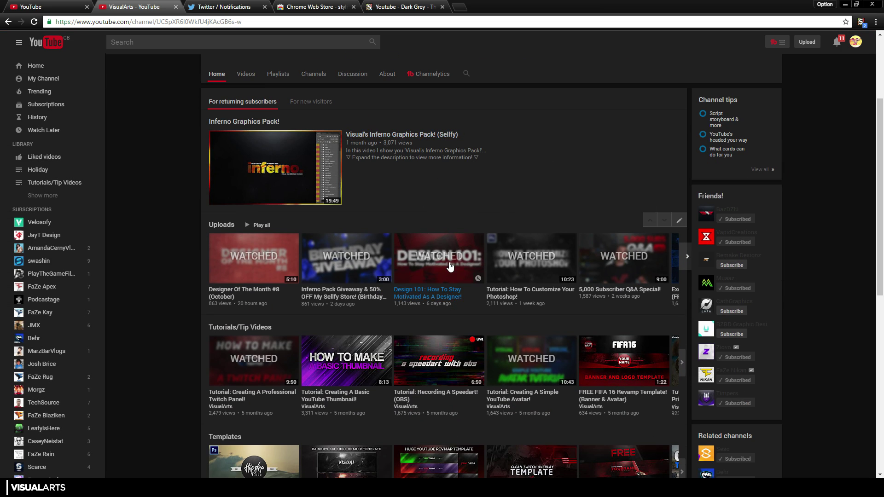
pyautogui.click(255, 265)
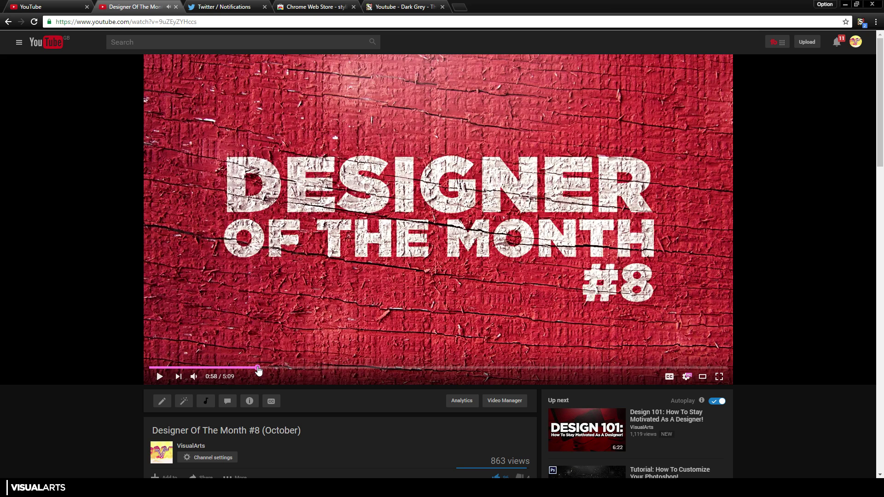
pyautogui.click(258, 367)
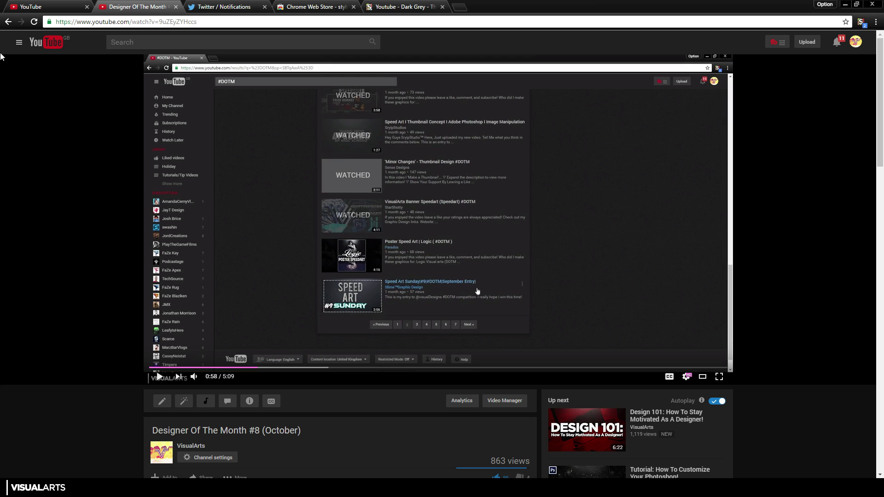
# - Go to the YouTube home page and look over the feed
pyautogui.click(51, 44)
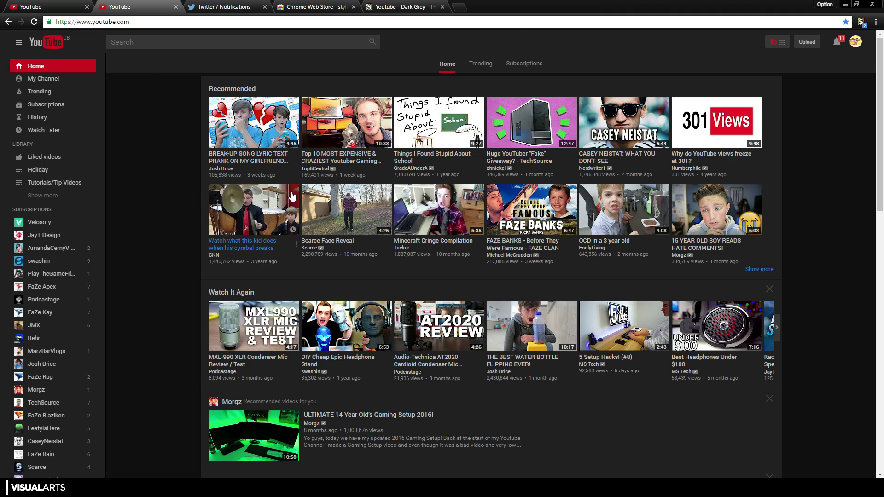
pyautogui.scroll(-7, 294, 221)
pyautogui.scroll(7, 677, 149)
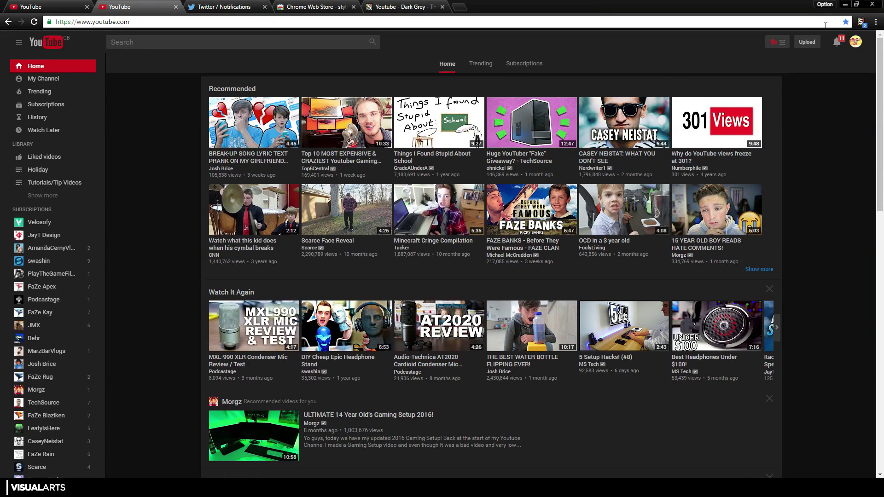
# - Turn the Youtube - Dark Grey style off and back on in the Stylish popup
pyautogui.click(860, 22)
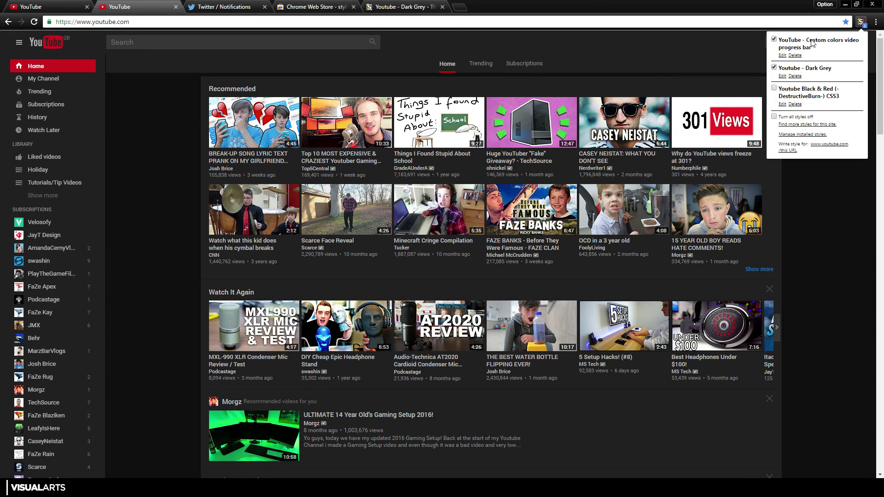
pyautogui.click(774, 68)
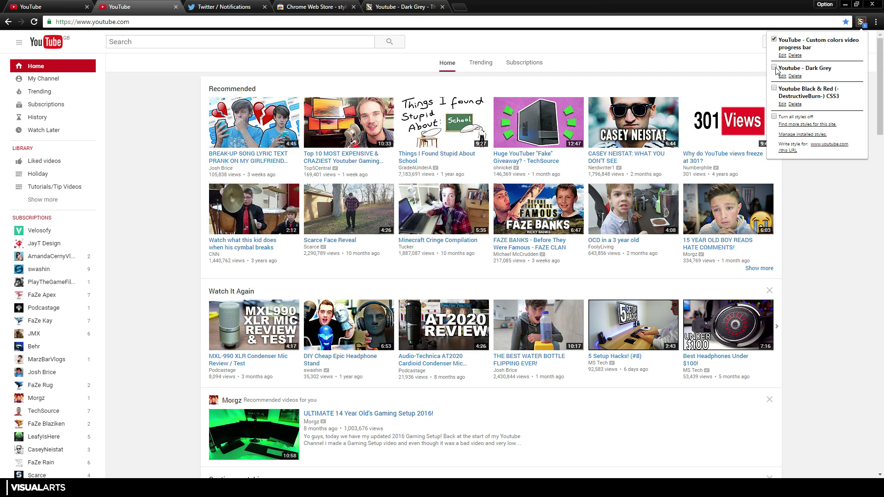
pyautogui.click(774, 68)
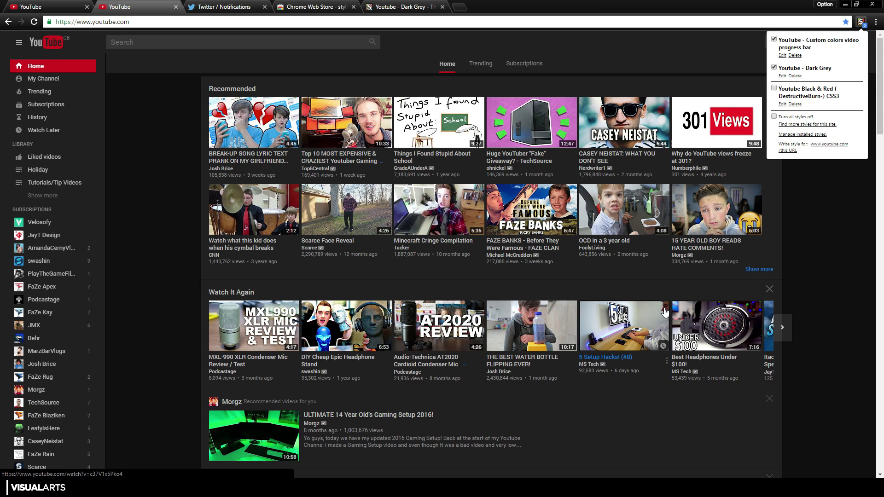
pyautogui.press('Escape')
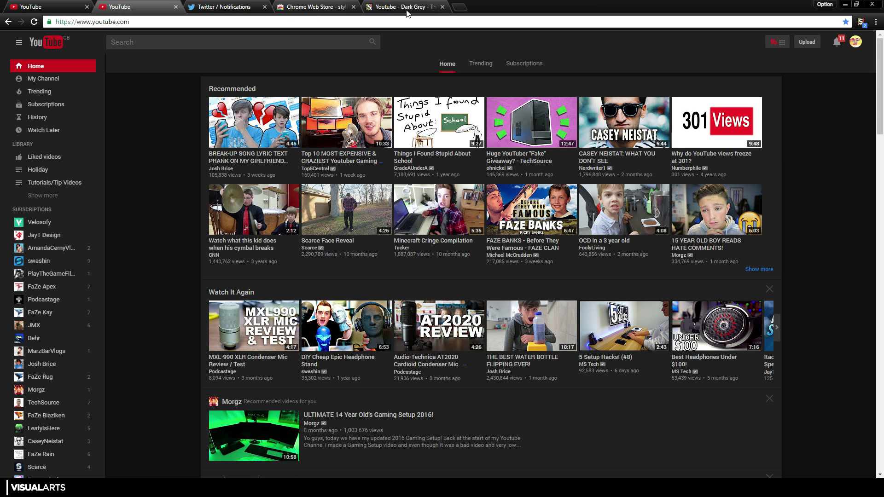
# - Close the Dark Grey tab, move the Web Store tab ahead of Twitter, and return to the extensions home
pyautogui.click(442, 7)
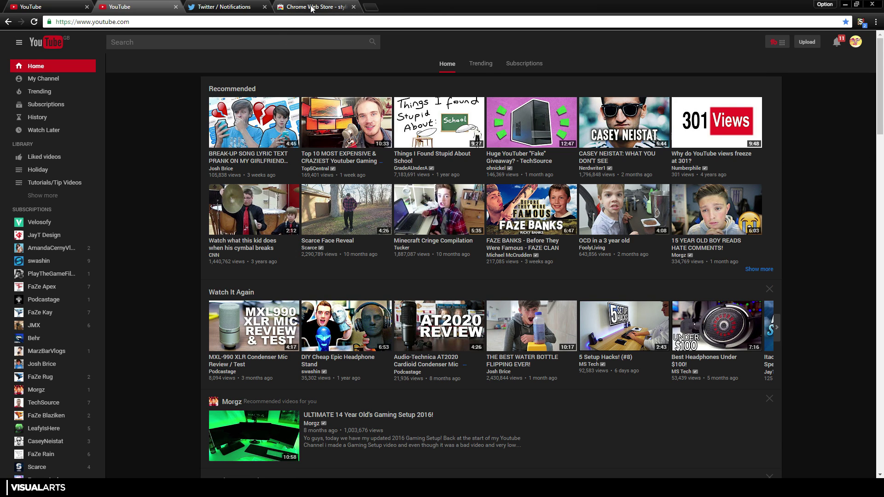
pyautogui.moveTo(312, 9); pyautogui.dragTo(222, 7)
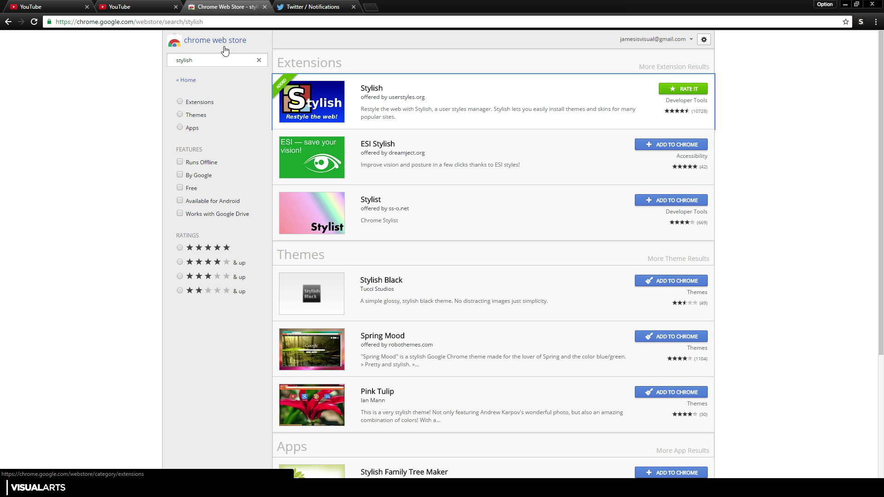
pyautogui.click(363, 88)
pyautogui.click(146, 76)
pyautogui.click(186, 42)
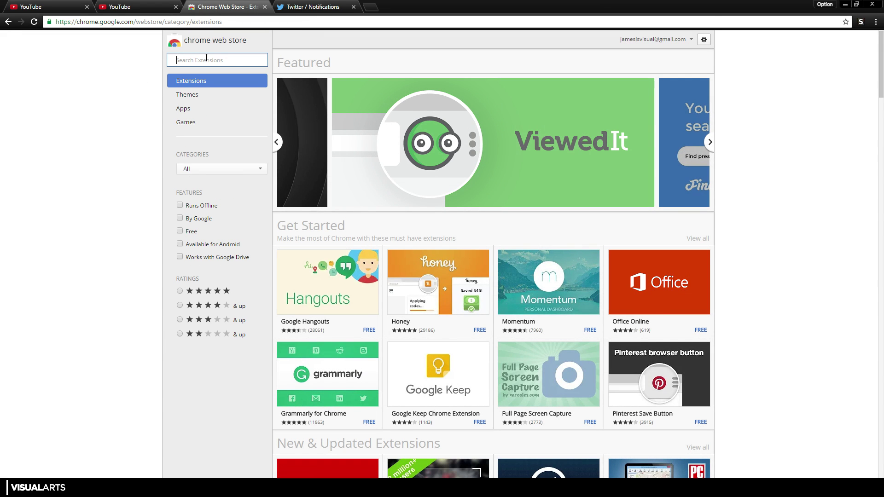
# - Search the Web Store for 'stylish' and open the Stylish extension's details
pyautogui.write('stylish')
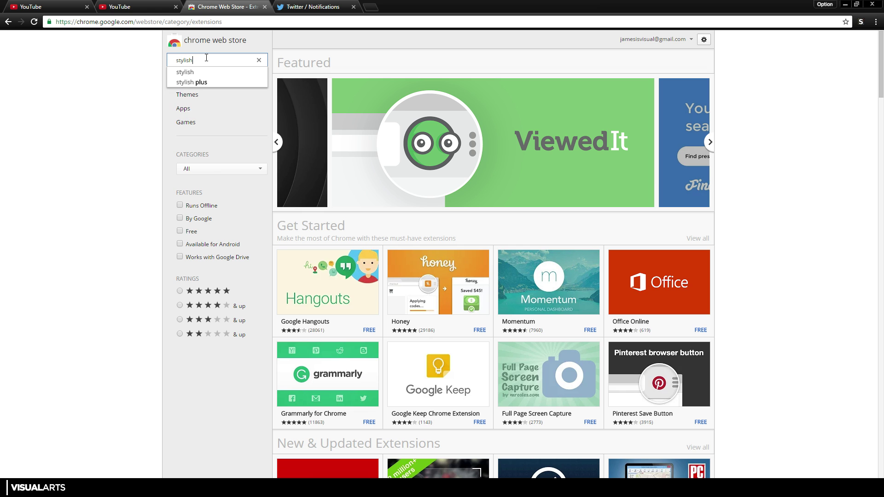
pyautogui.press('Return')
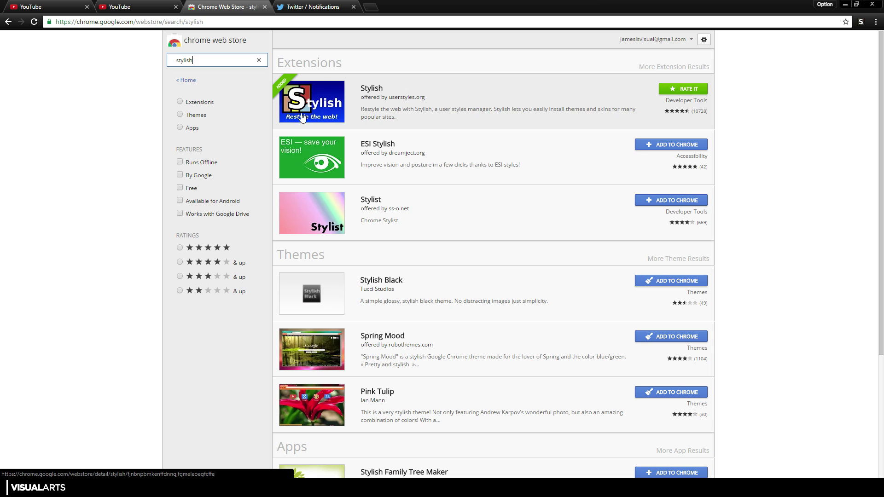
pyautogui.click(429, 94)
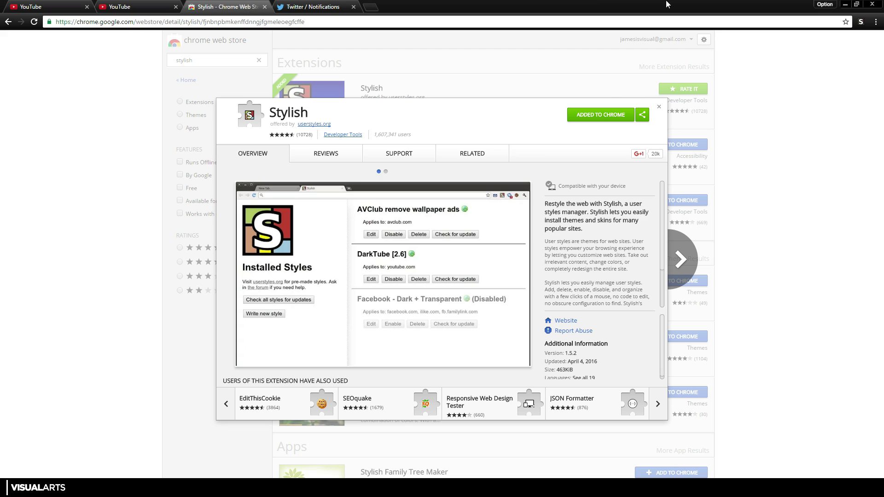
# - On the YouTube tab, turn off Youtube - Dark Grey and delete the installed style, confirming with OK
pyautogui.click(860, 24)
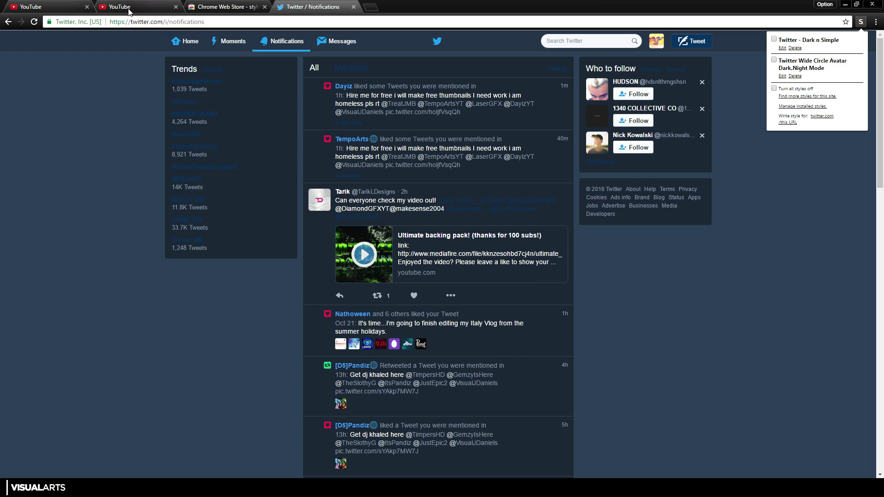
pyautogui.click(130, 11)
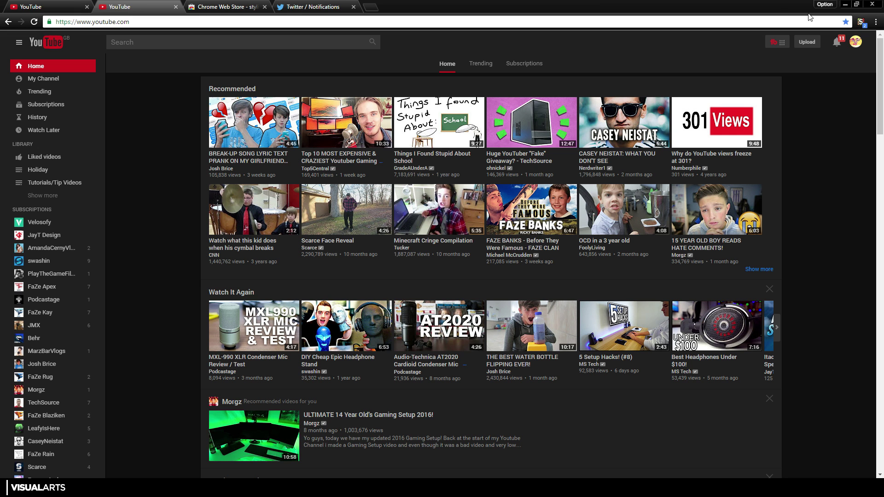
pyautogui.click(860, 23)
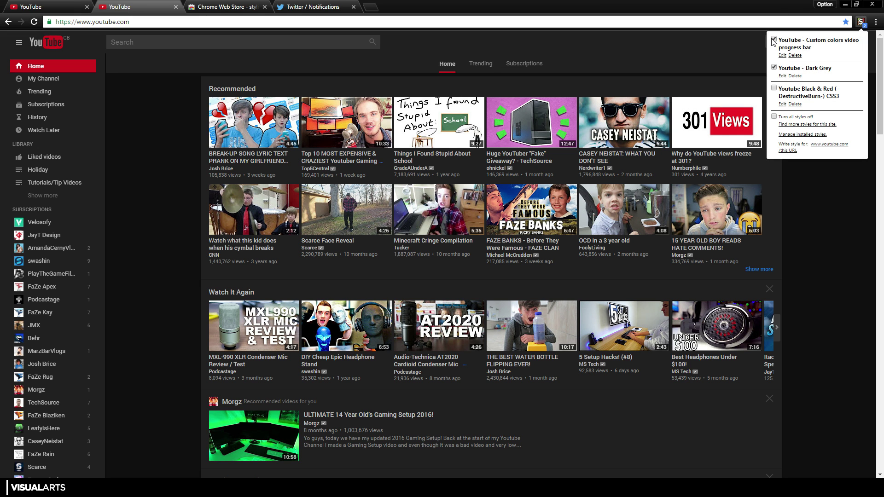
pyautogui.click(774, 68)
pyautogui.click(794, 55)
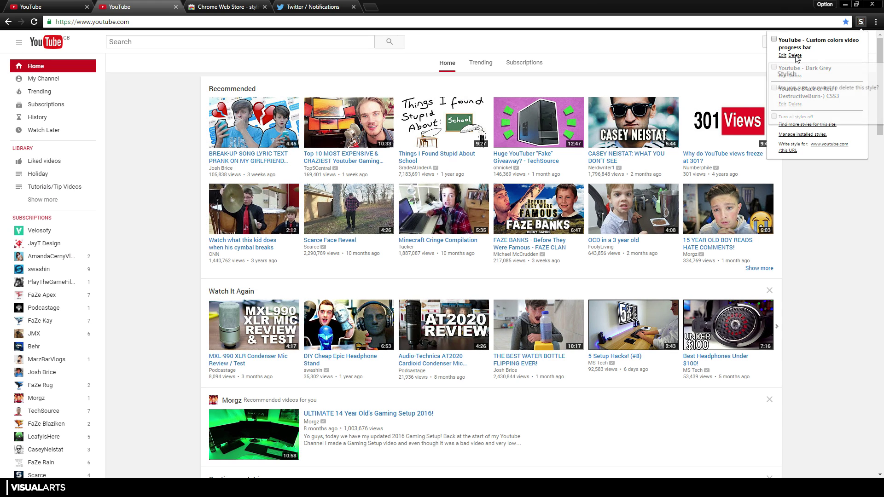
pyautogui.click(809, 118)
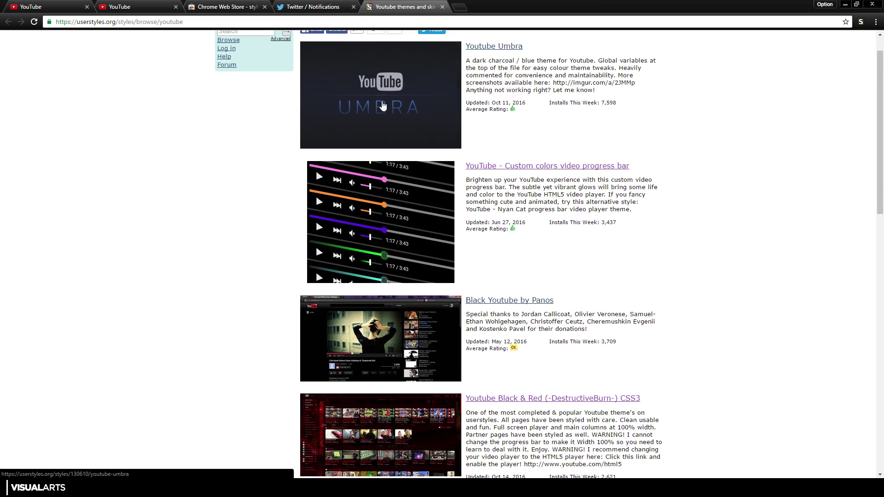
pyautogui.scroll(1, 378, 62)
pyautogui.moveTo(334, 41); pyautogui.dragTo(468, 47)
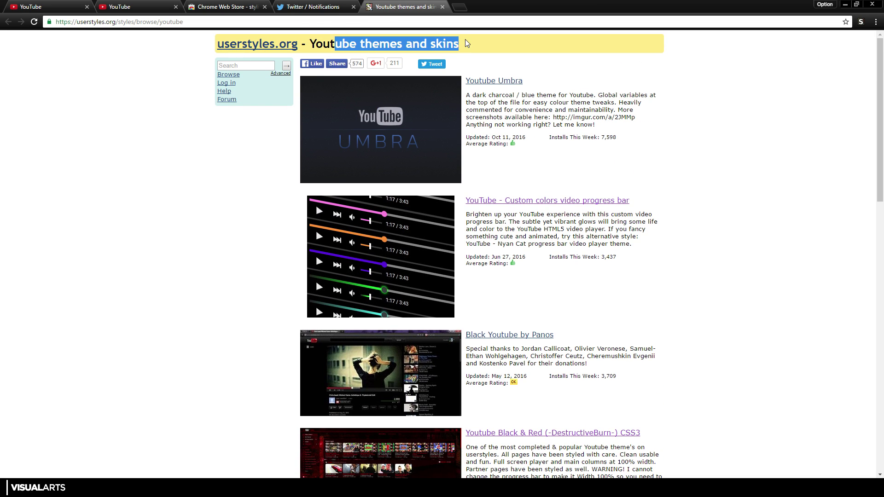
pyautogui.click(467, 48)
pyautogui.scroll(-4, 474, 92)
pyautogui.scroll(4, 496, 142)
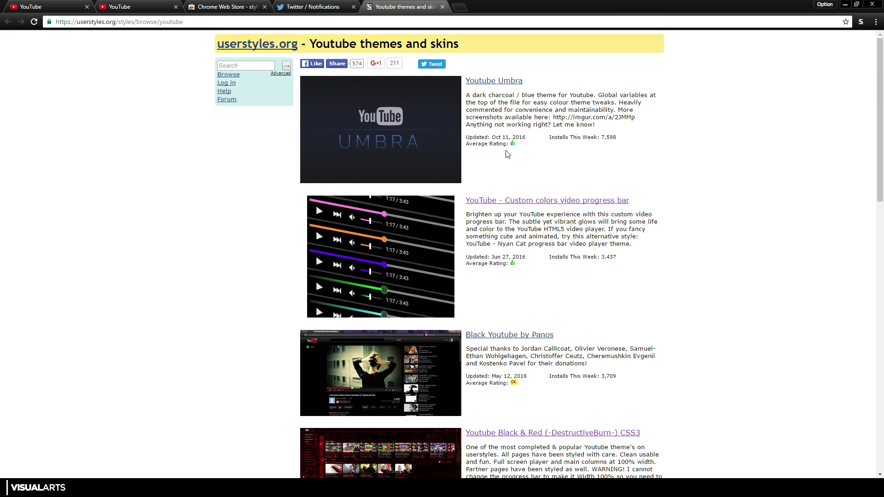
pyautogui.click(228, 75)
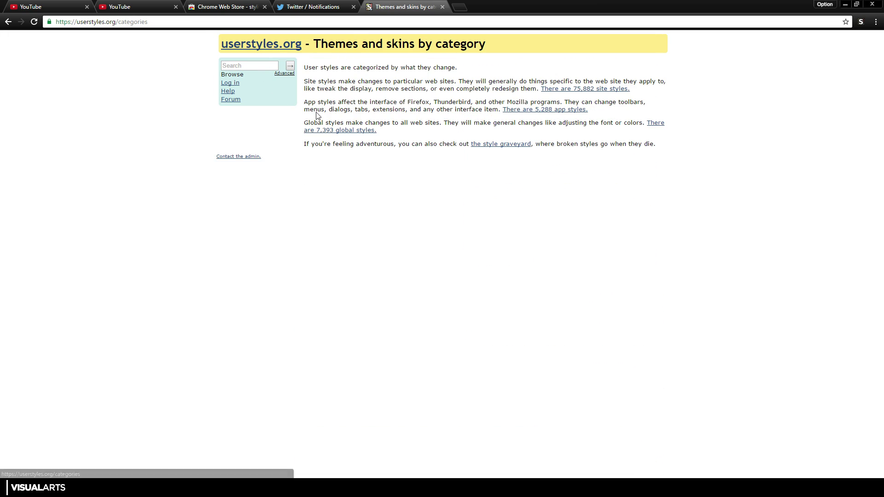
pyautogui.click(285, 45)
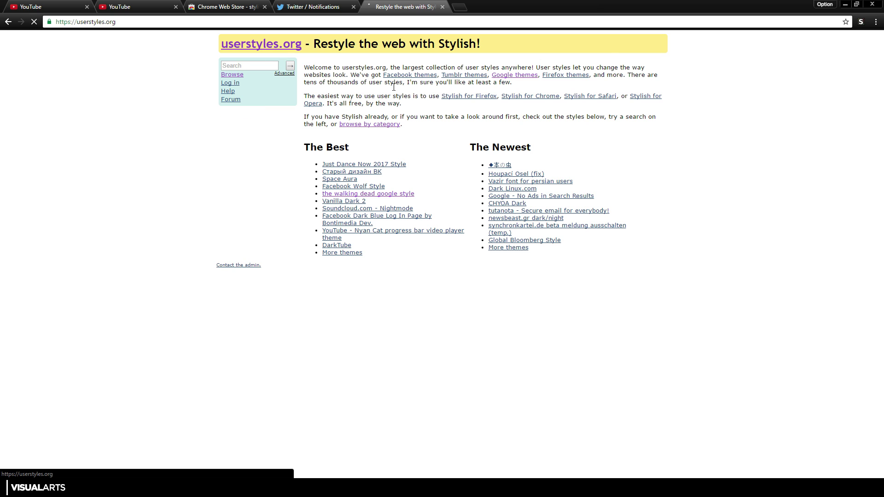
pyautogui.click(6, 22)
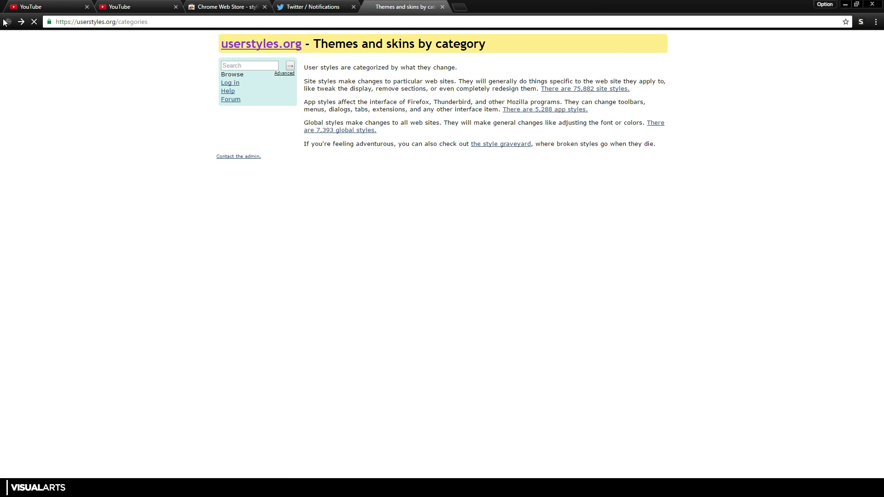
pyautogui.click(7, 21)
pyautogui.scroll(-3, 511, 124)
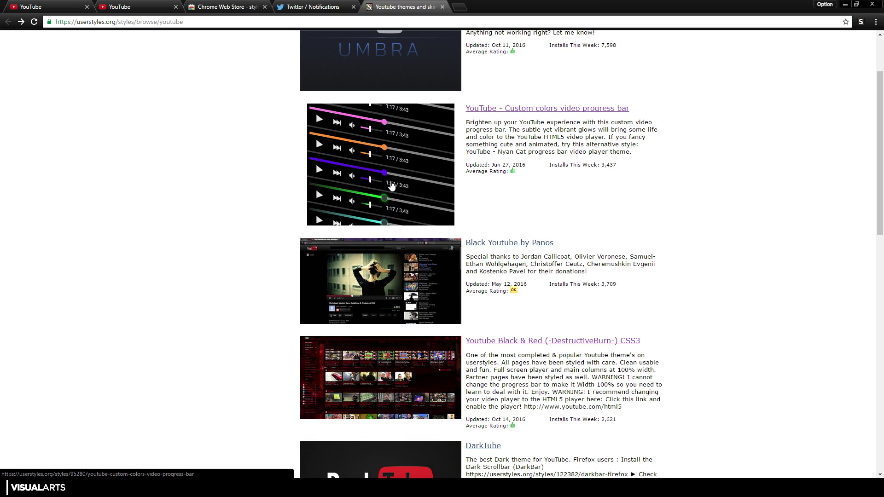
# - Open the Custom colors video progress bar style and set Glow/gradient bar type, red colour, coloured volume bar
pyautogui.click(398, 180)
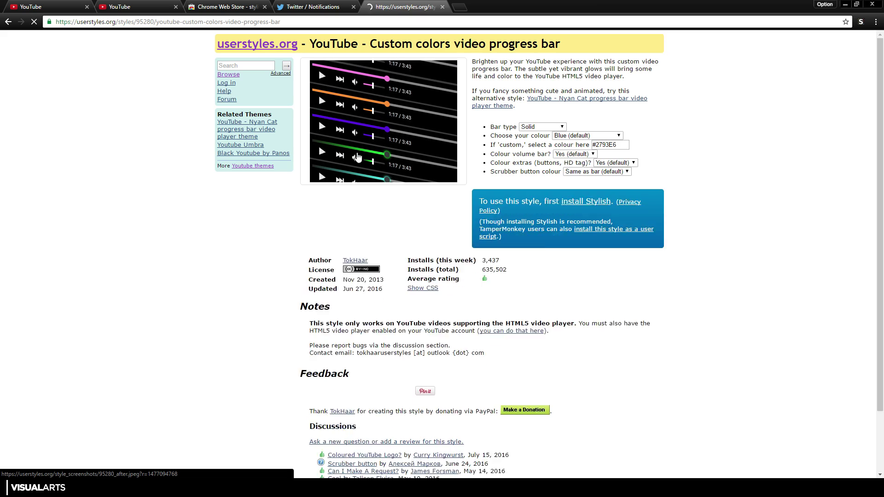
pyautogui.click(532, 128)
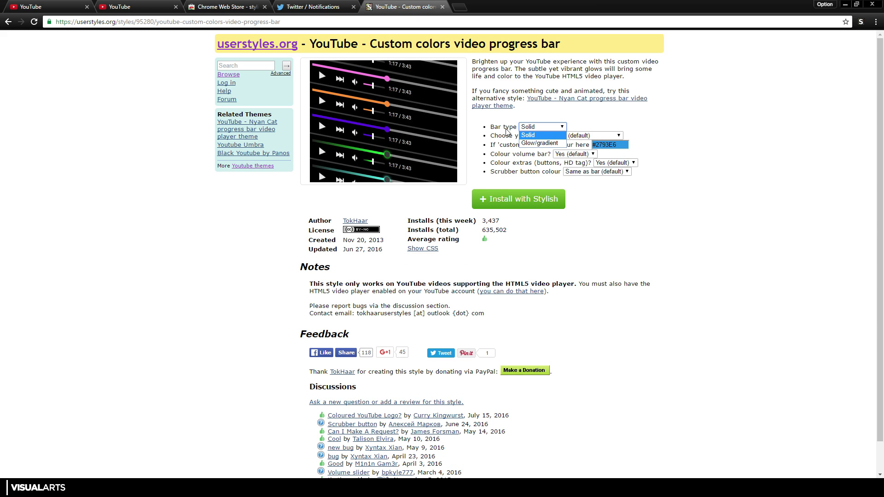
pyautogui.click(539, 142)
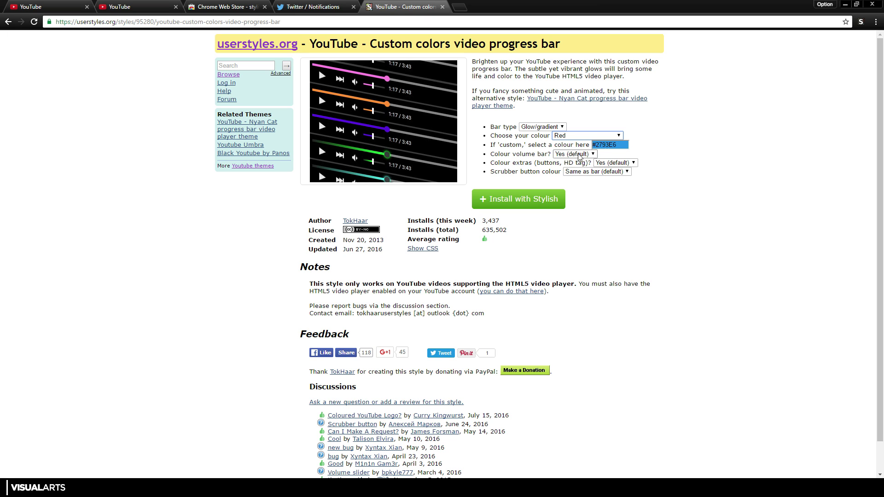
pyautogui.click(607, 144)
pyautogui.click(674, 234)
pyautogui.moveTo(513, 155); pyautogui.dragTo(563, 164)
pyautogui.click(576, 155)
pyautogui.click(568, 163)
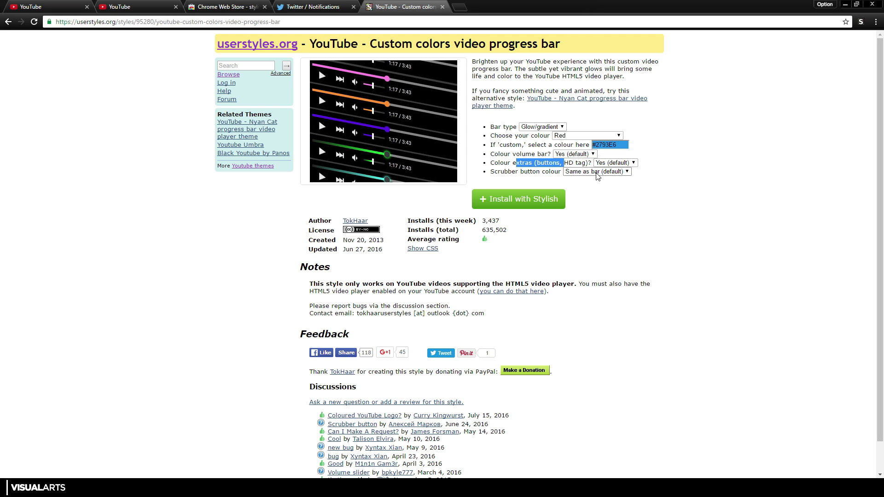
pyautogui.click(598, 195)
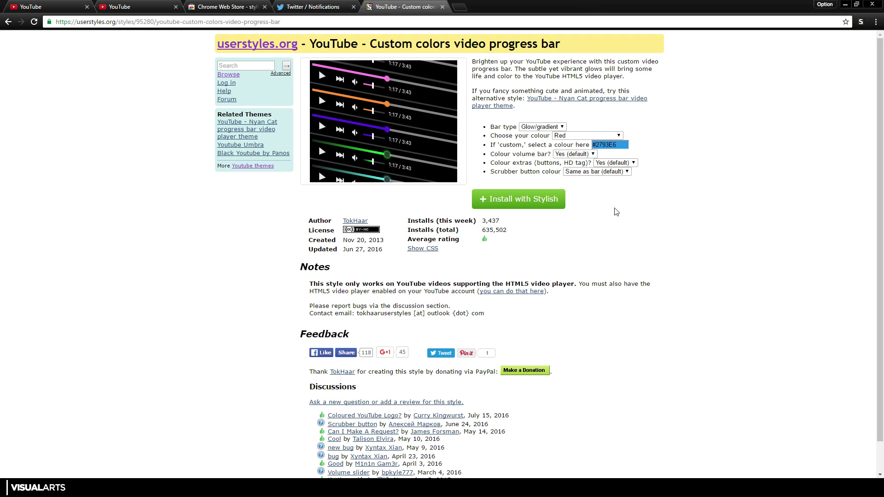
# - Install the configured progress bar style with Stylish and confirm with OK
pyautogui.click(516, 205)
pyautogui.click(478, 75)
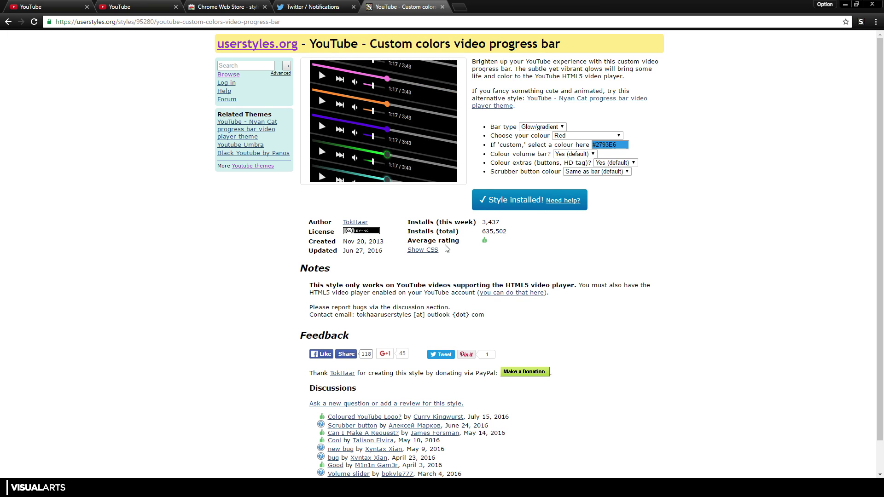
pyautogui.click(123, 9)
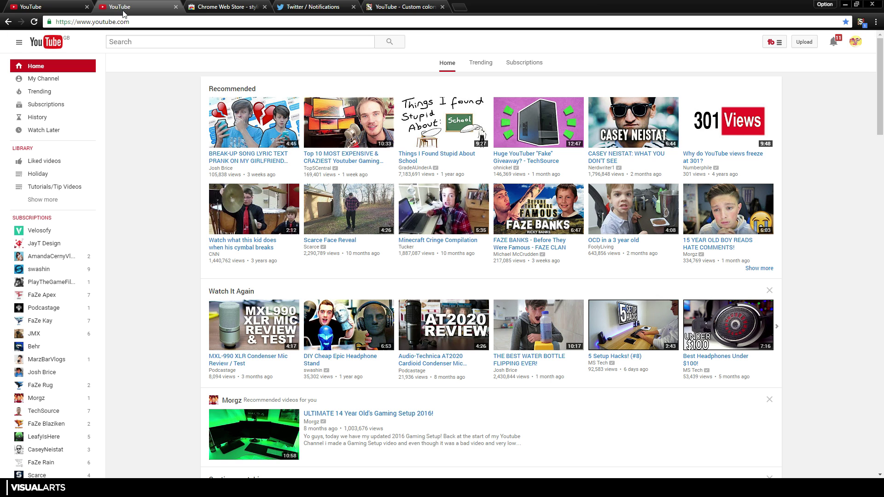
# - Reload YouTube, seek the Scarce Face Reveal video to 1:29 to check the red bar, then return home
pyautogui.click(35, 22)
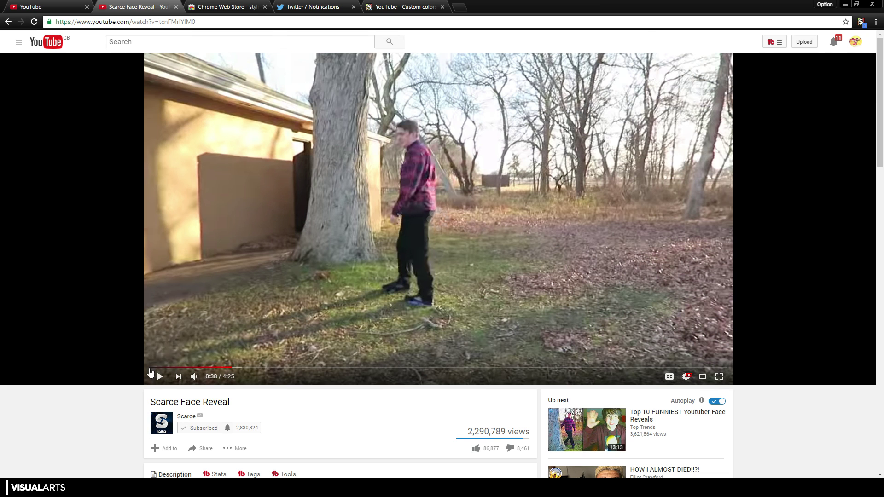
pyautogui.click(344, 368)
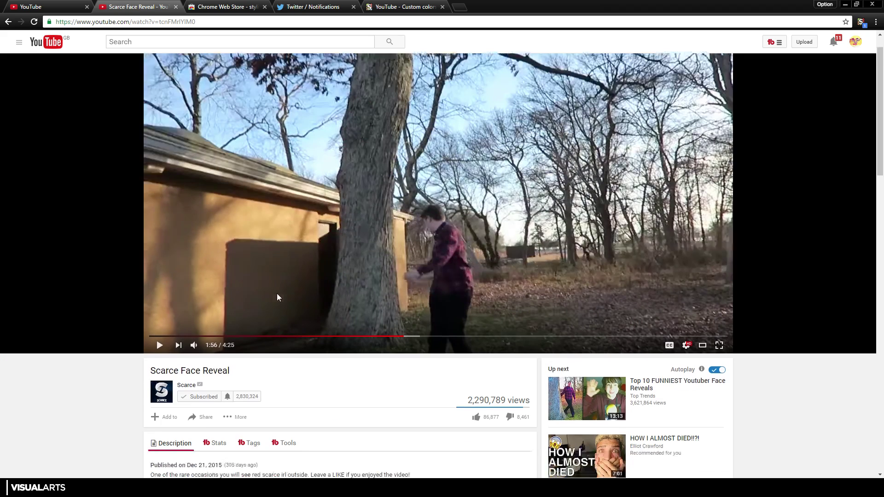
pyautogui.scroll(-7, 277, 294)
pyautogui.click(49, 43)
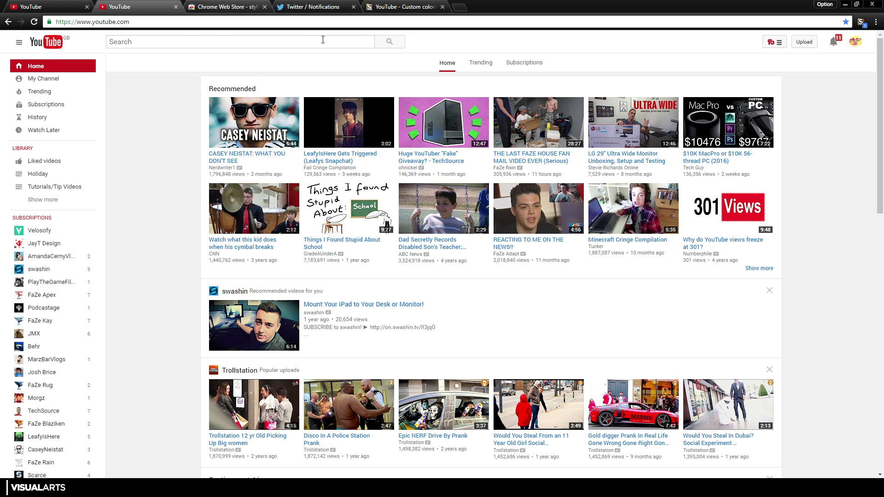
# - Go back from the progress bar style page to the YouTube styles list and find Youtube - Dark Grey
pyautogui.click(403, 7)
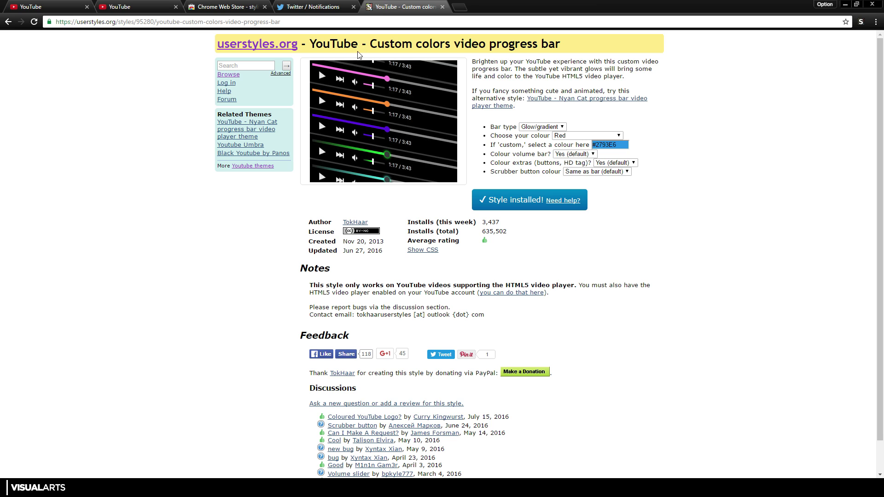
pyautogui.click(8, 21)
pyautogui.scroll(-6, 456, 136)
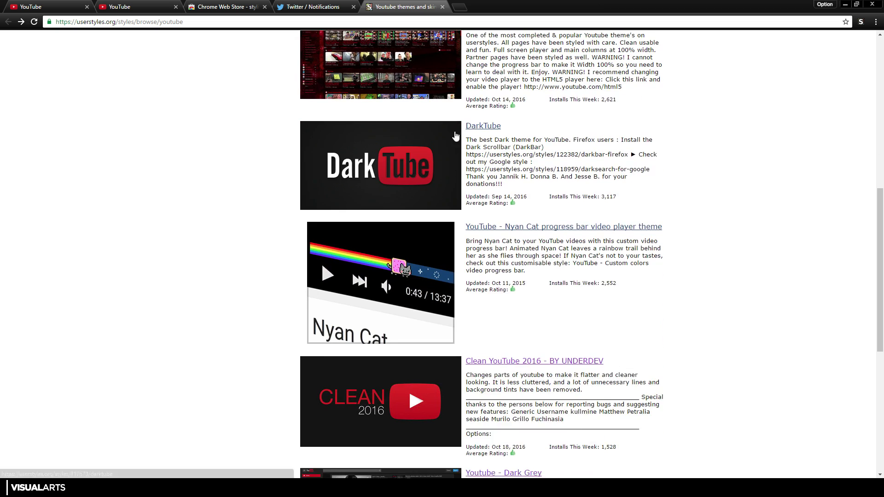
pyautogui.scroll(2, 456, 136)
pyautogui.scroll(-5, 451, 125)
pyautogui.scroll(-4, 441, 101)
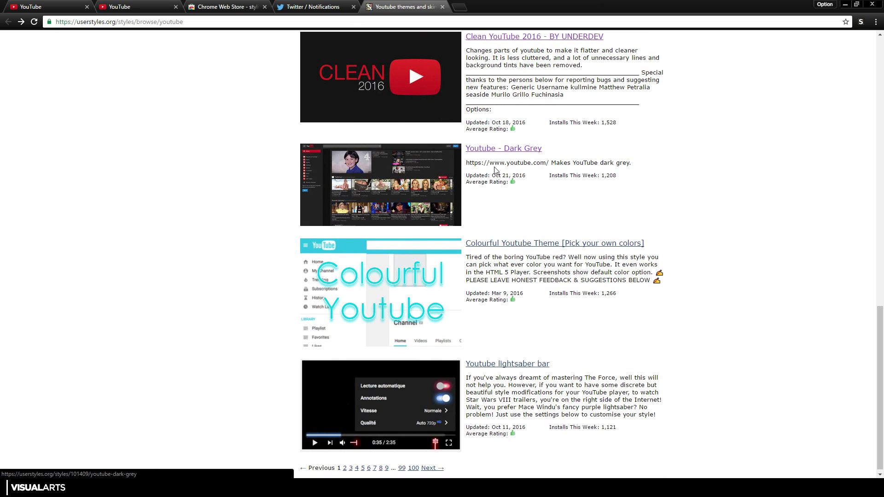
pyautogui.scroll(7, 495, 171)
pyautogui.scroll(-7, 410, 95)
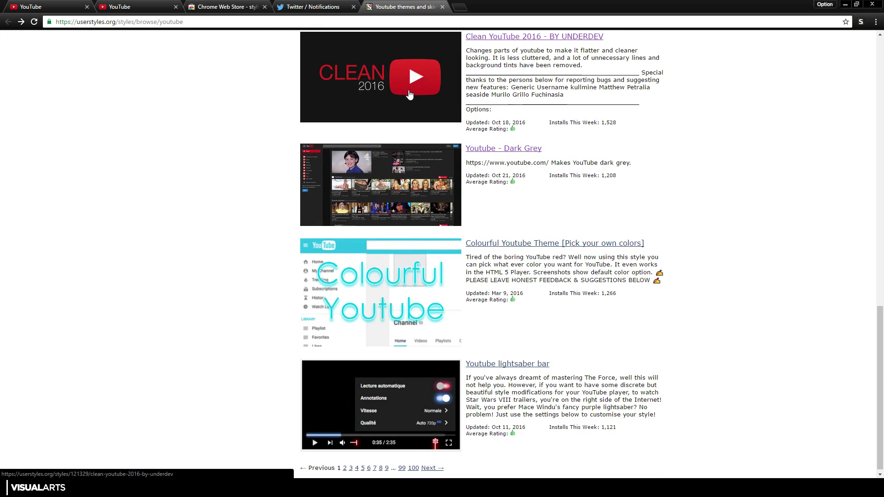
# - Install the Youtube - Dark Grey style with Stylish, confirm with OK, and view YouTube
pyautogui.click(521, 149)
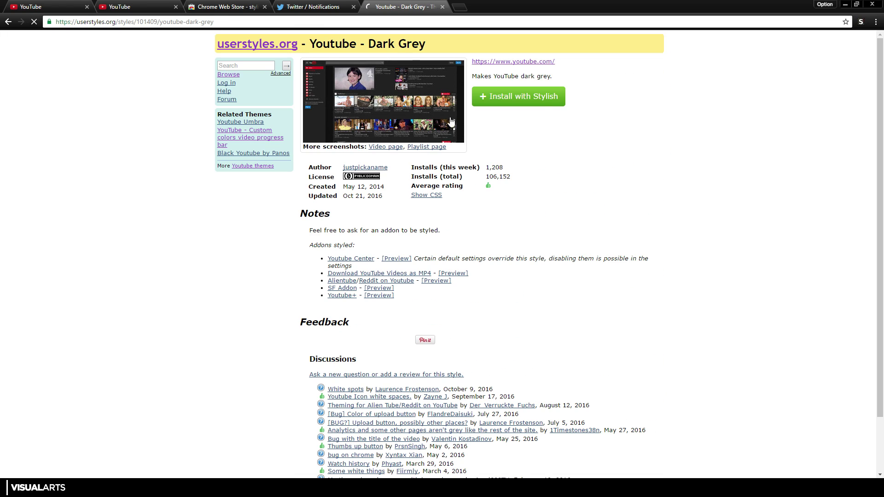
pyautogui.click(488, 95)
pyautogui.click(480, 75)
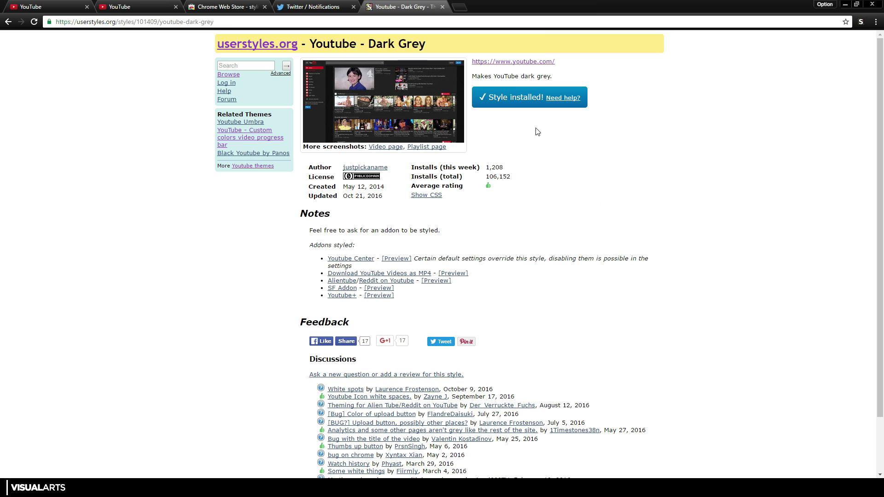
pyautogui.click(140, 10)
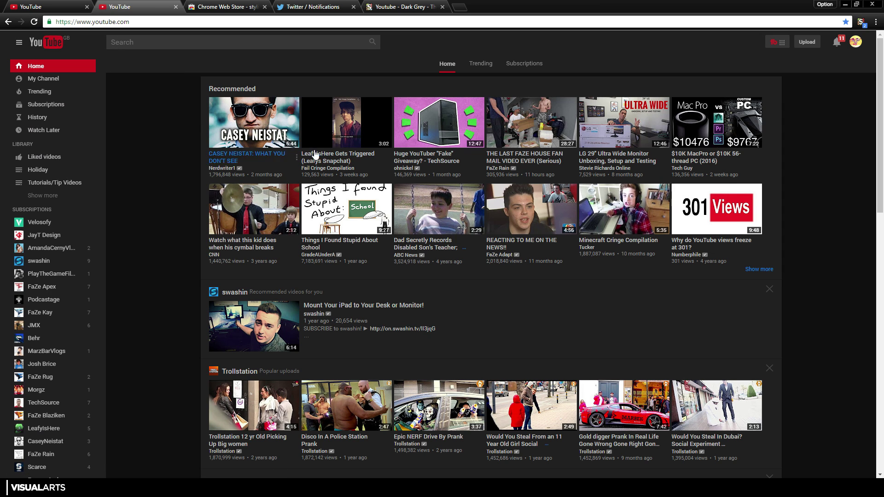
# - Scroll down the dark grey YouTube home feed and back up
pyautogui.scroll(-5, 369, 157)
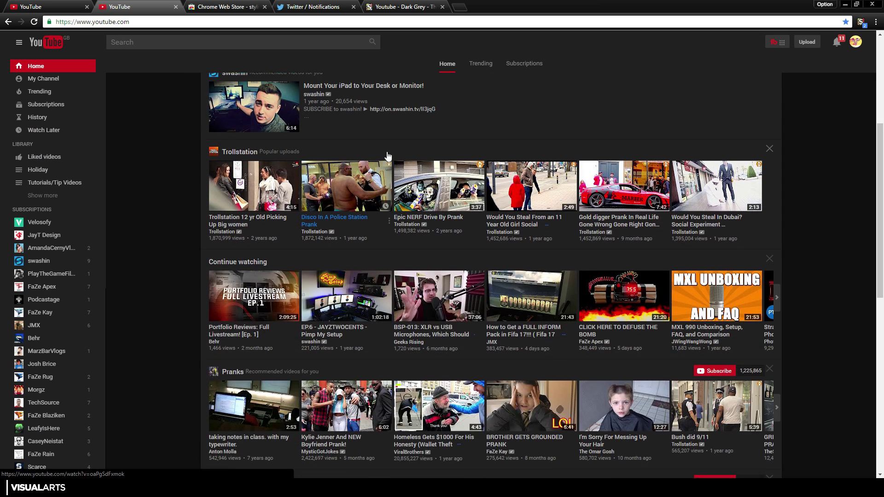
pyautogui.scroll(-10, 387, 155)
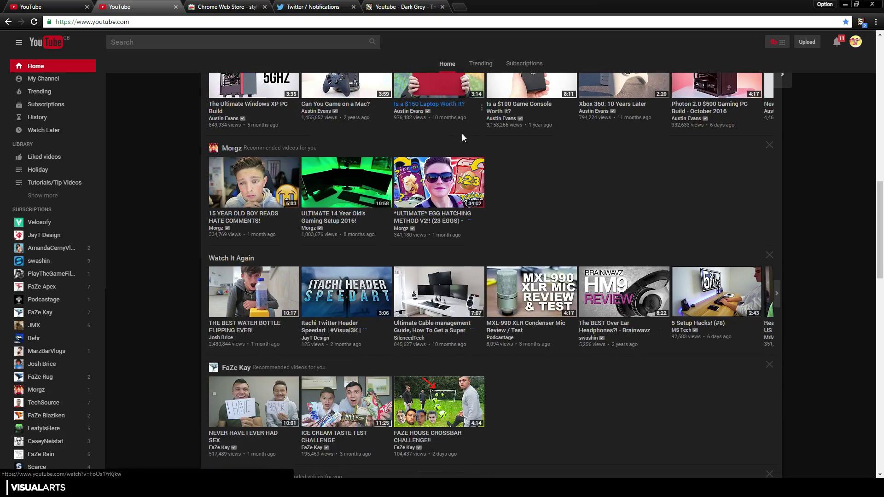
pyautogui.scroll(-10, 462, 134)
pyautogui.scroll(20, 422, 141)
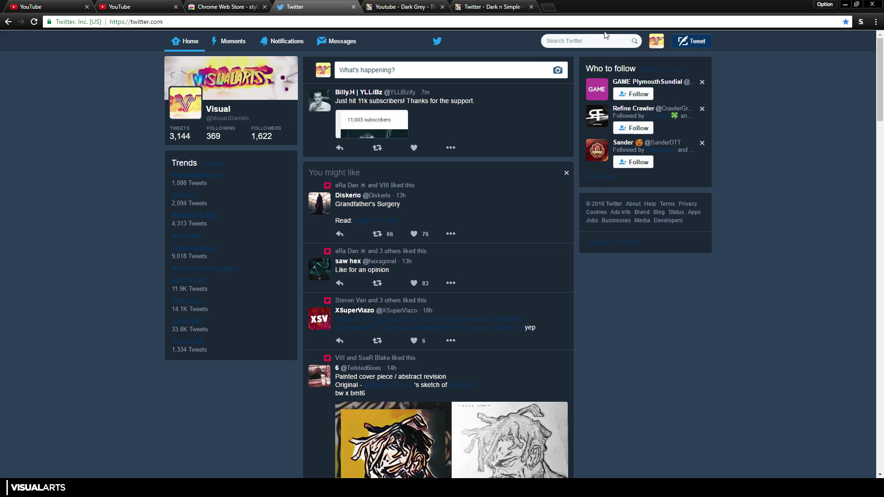
# - Close the Dark Grey and Dark n Simple tabs, view page 2 of Twitter themes, and move the Twitter tab left
pyautogui.click(442, 7)
pyautogui.click(411, 7)
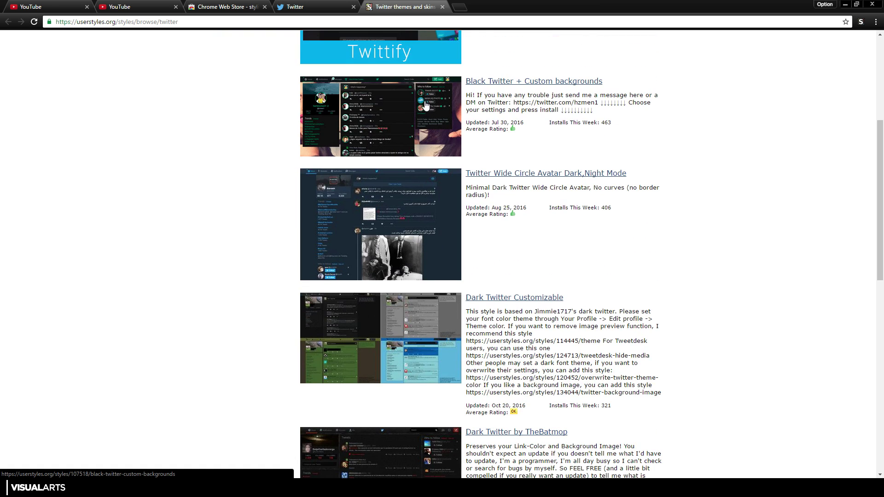
pyautogui.scroll(-4, 428, 102)
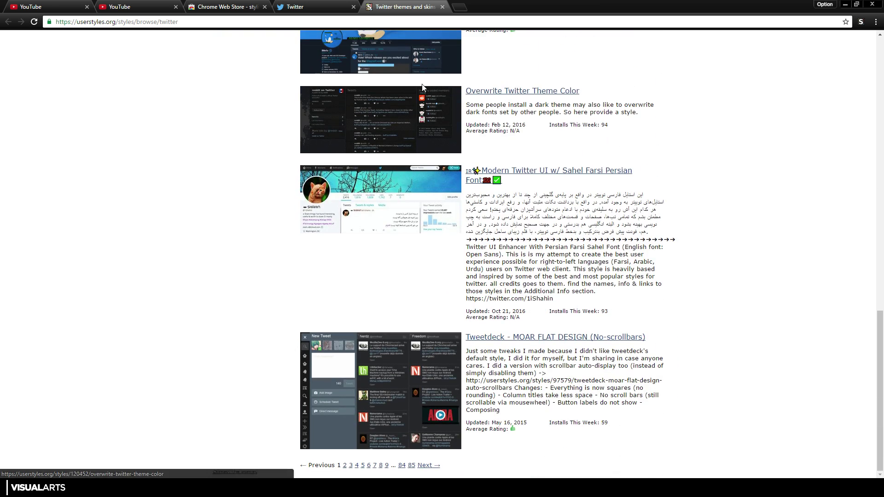
pyautogui.click(432, 465)
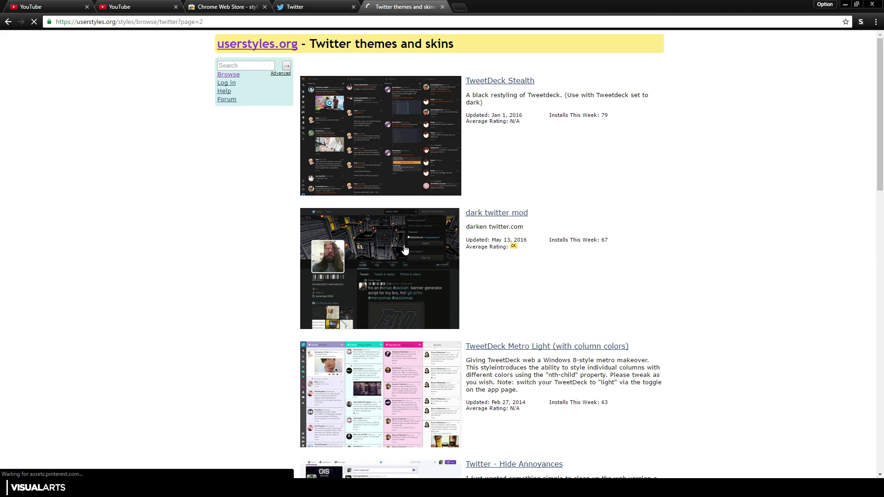
pyautogui.moveTo(294, 7); pyautogui.dragTo(217, 6)
pyautogui.click(149, 8)
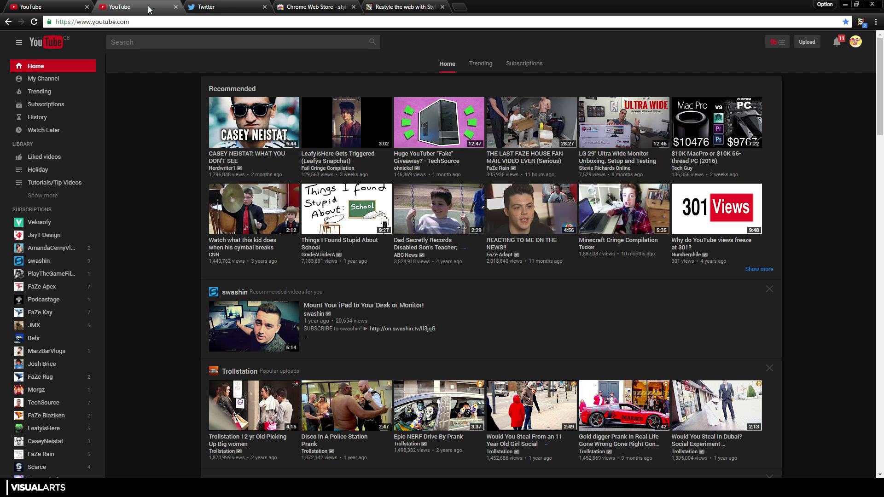
pyautogui.click(202, 7)
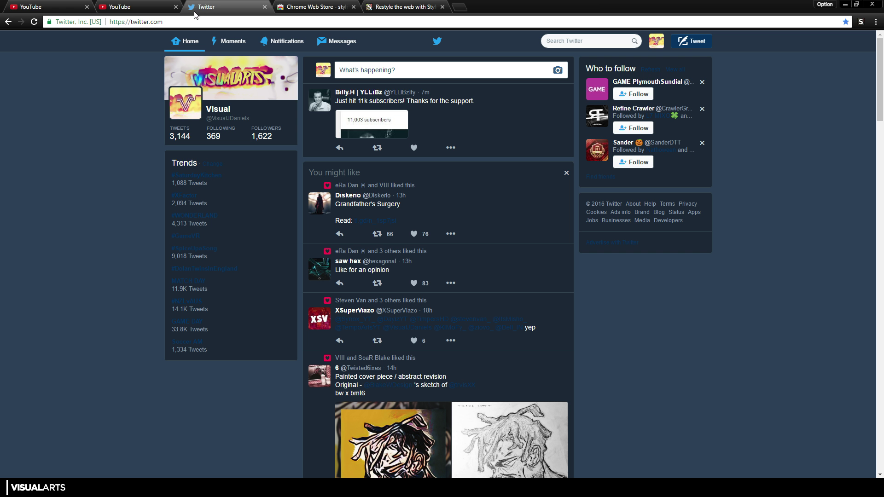
pyautogui.click(142, 11)
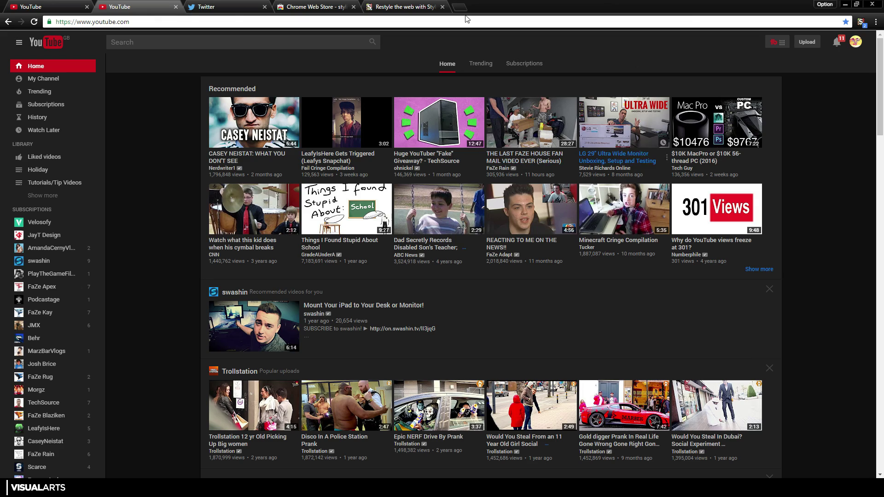
pyautogui.scroll(-11, 431, 192)
pyautogui.scroll(-10, 432, 192)
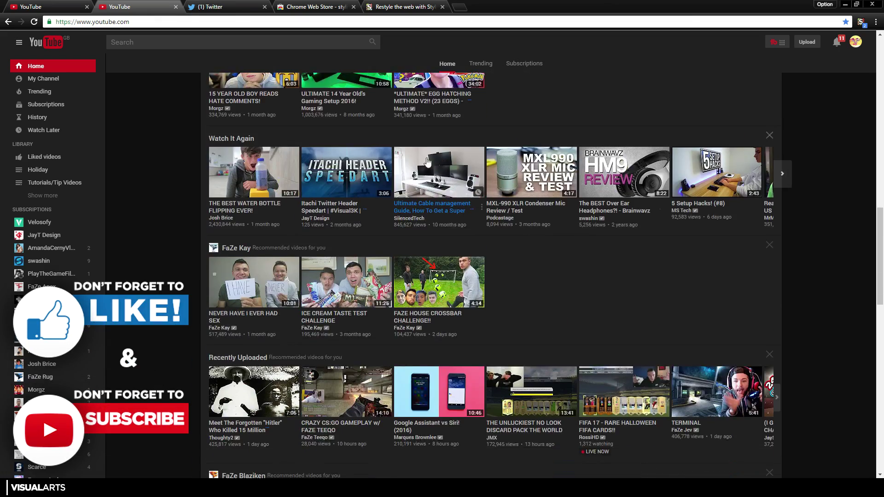
pyautogui.scroll(-3, 415, 137)
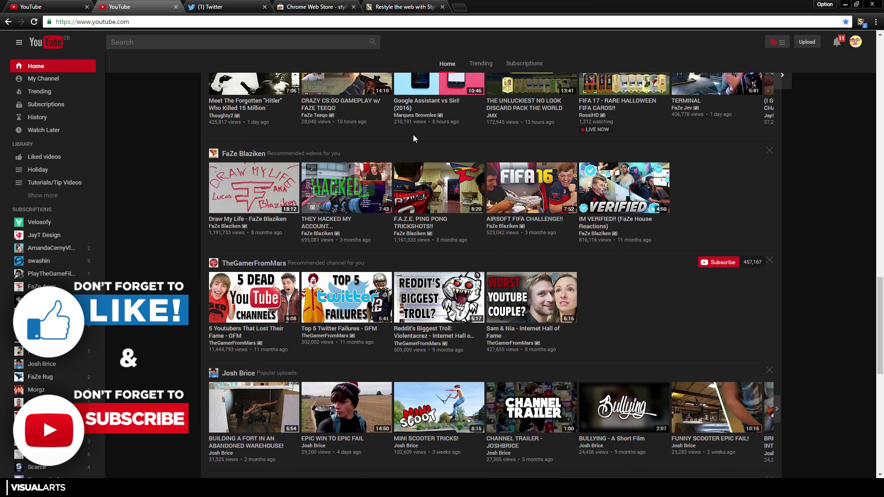